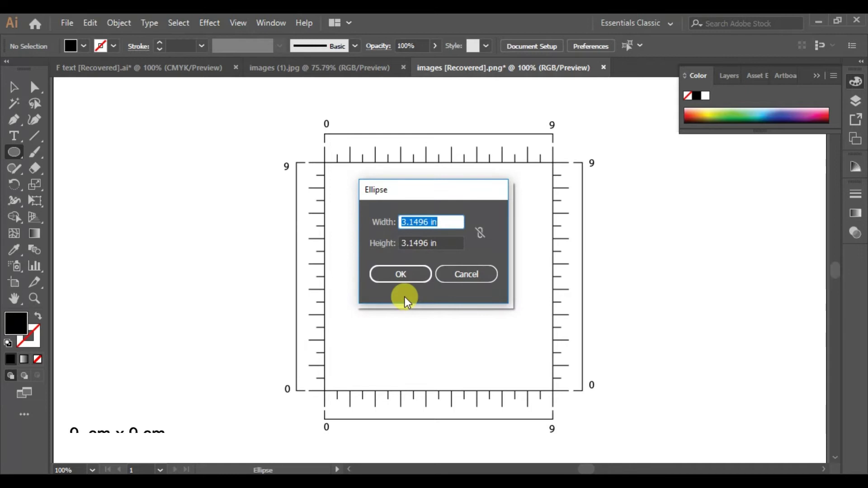
Create a 9 cm by 9 cm circle and give it a black stroke with no fill
text(9)
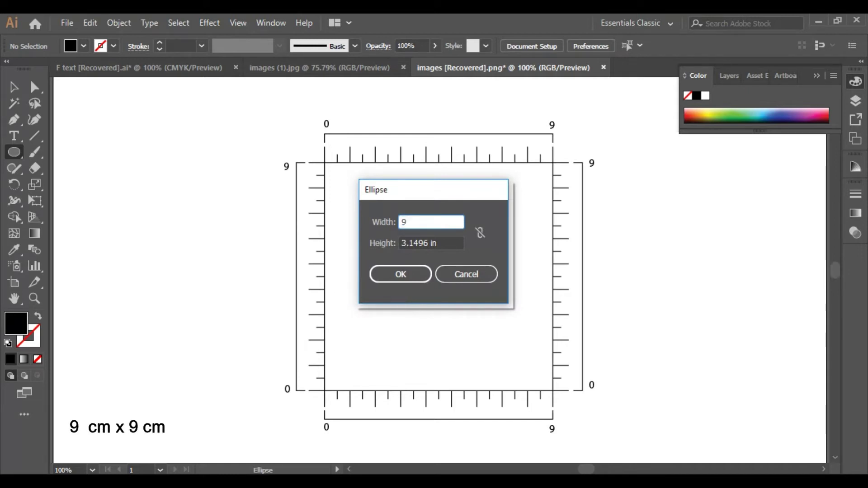
text( cm)
key(Tab)
text(9 cm)
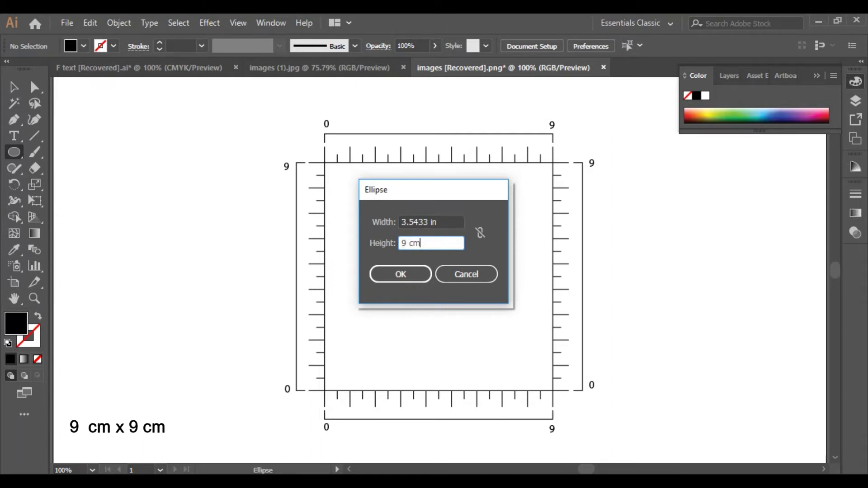
click(397, 275)
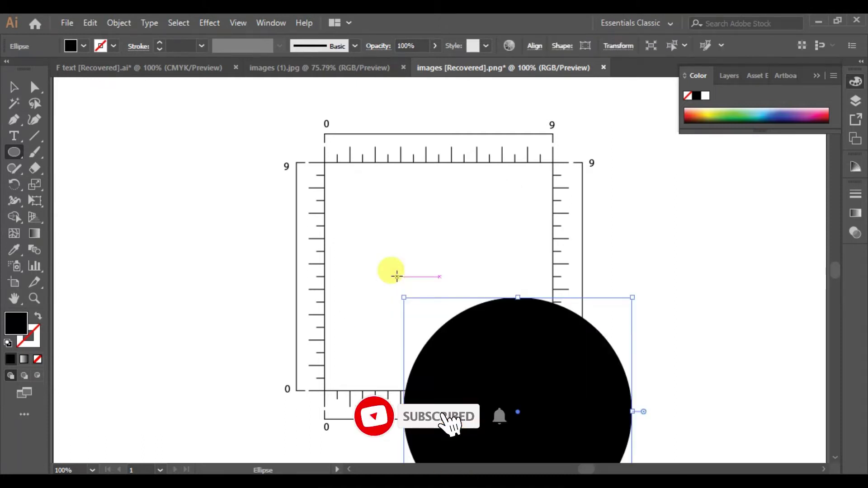
click(38, 318)
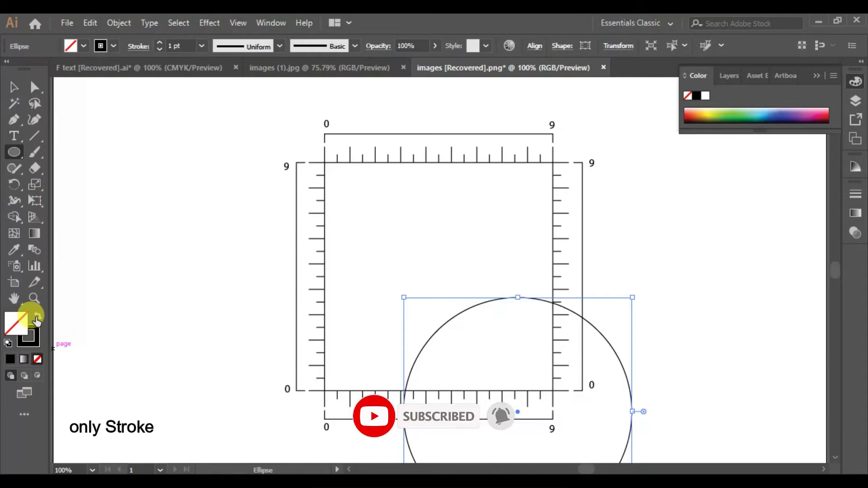
Center the circle horizontally and vertically on the ruler square, using the square as the key object, and deselect
key(v)
click(324, 326)
shift+click(615, 348)
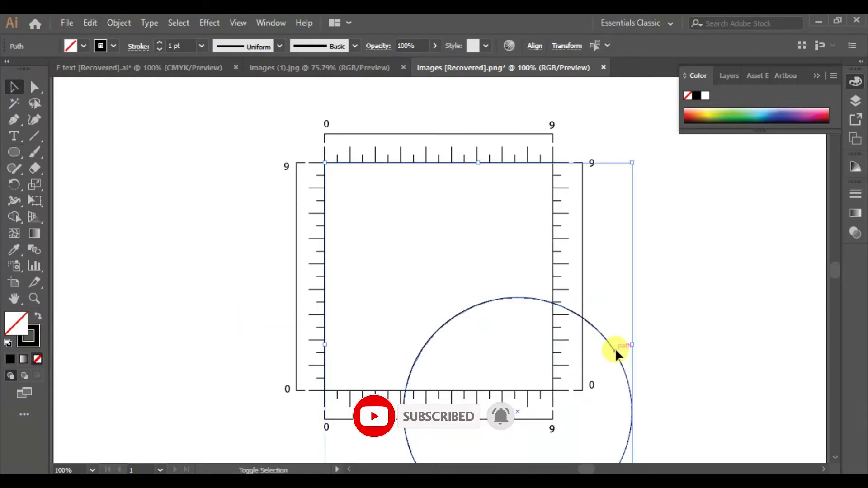
click(406, 162)
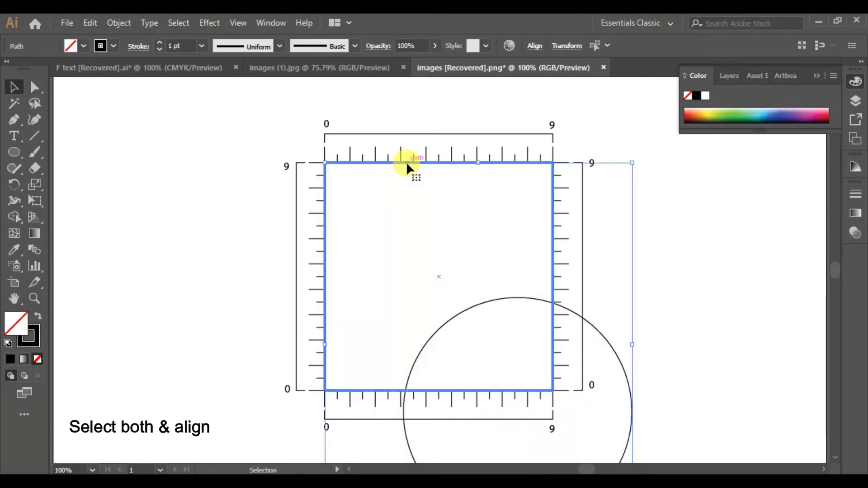
click(535, 45)
click(422, 83)
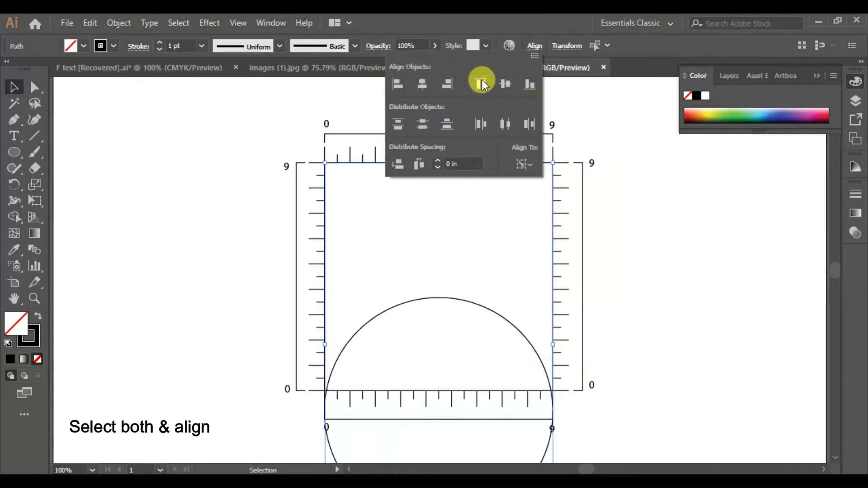
click(506, 84)
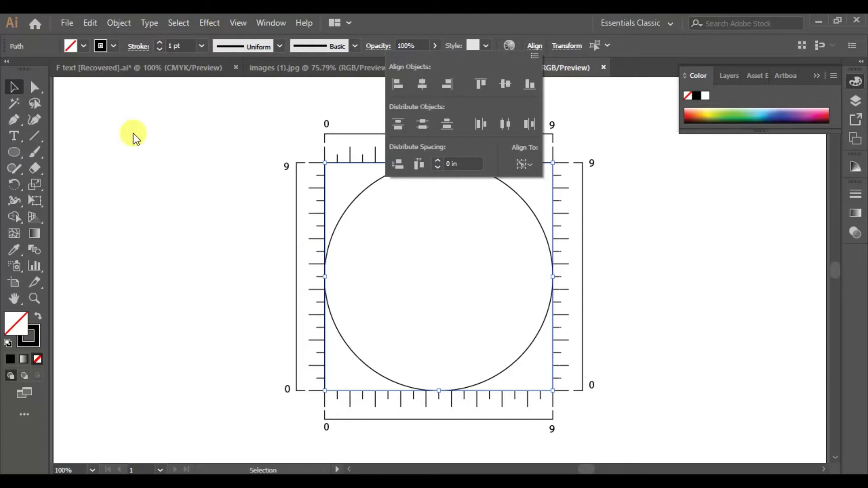
click(13, 87)
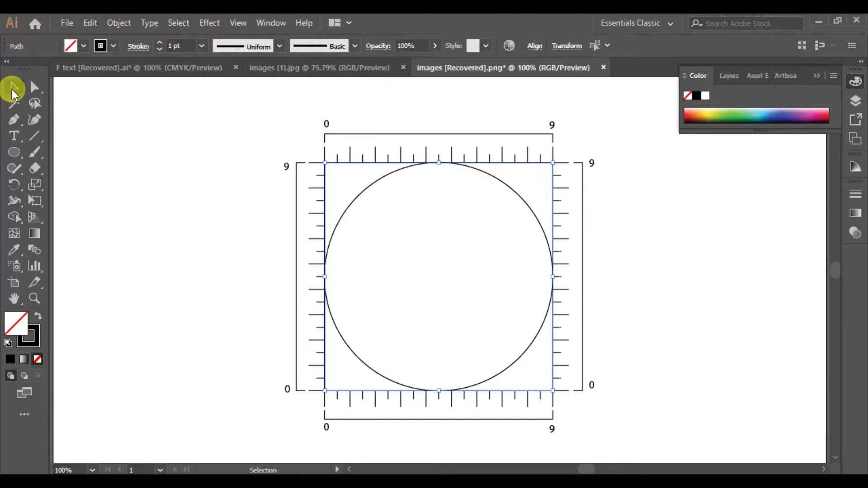
click(349, 184)
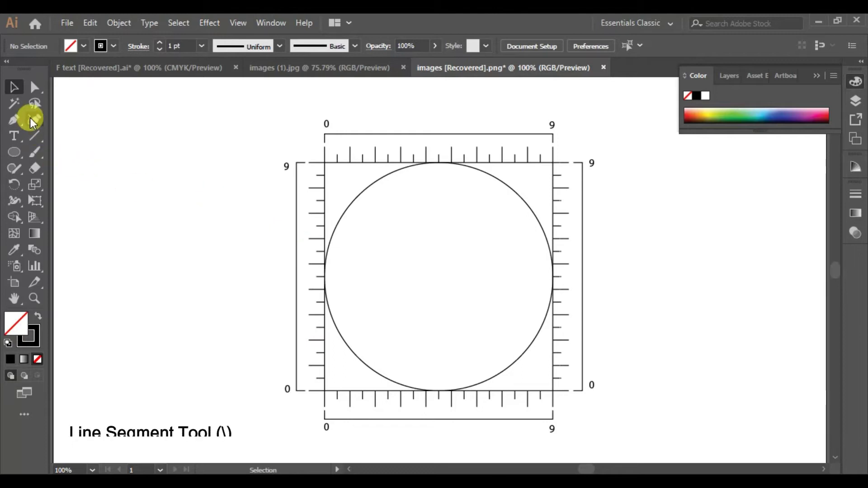
Draw a vertical line about 1.7 cm from the square's left edge and a diagonal from about 1.2 on top to 0.8 on the right edge
click(29, 136)
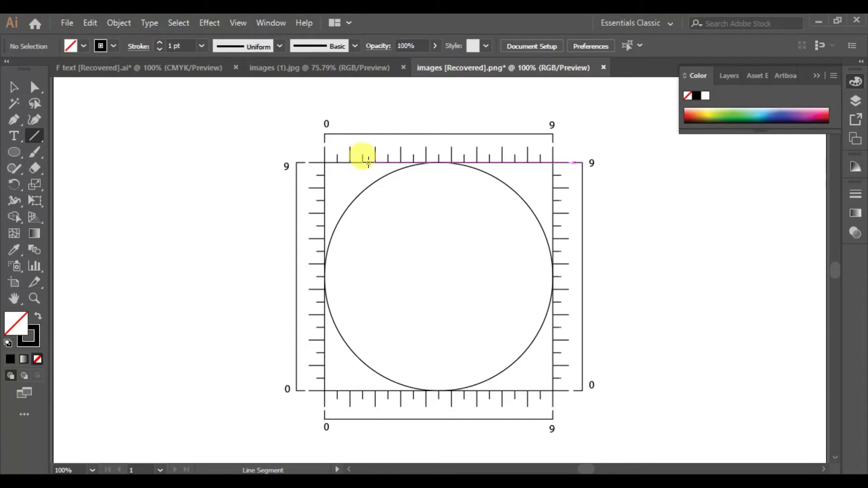
drag(368, 162, 376, 389)
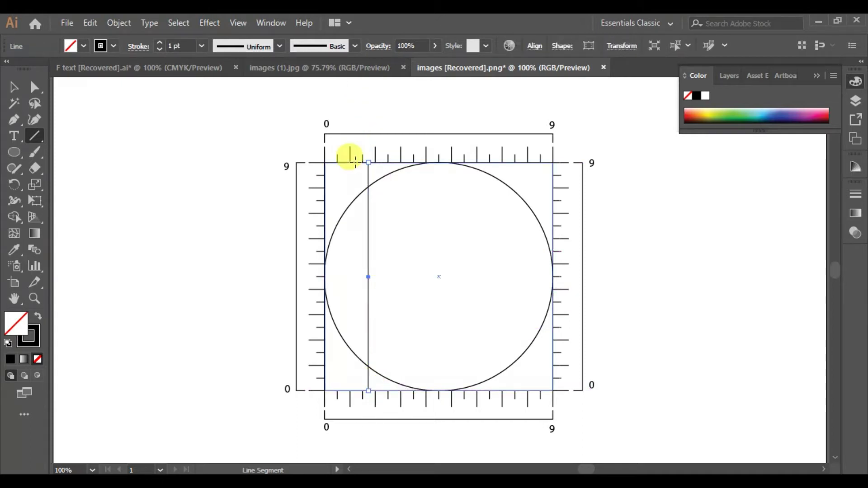
drag(355, 159, 552, 371)
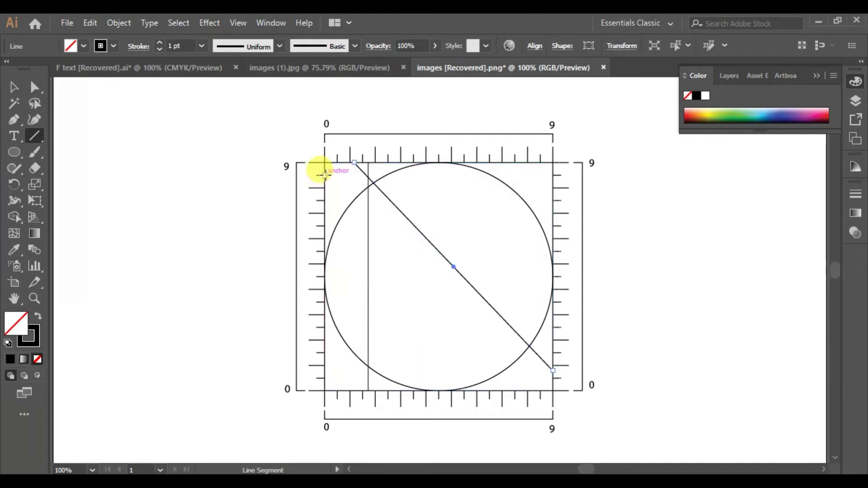
Draw diagonals from about 8.5 left to 8.1 bottom, 6.7 top to 1.8 left, and 7.9 right to 1.7 bottom on the square
drag(325, 175, 532, 390)
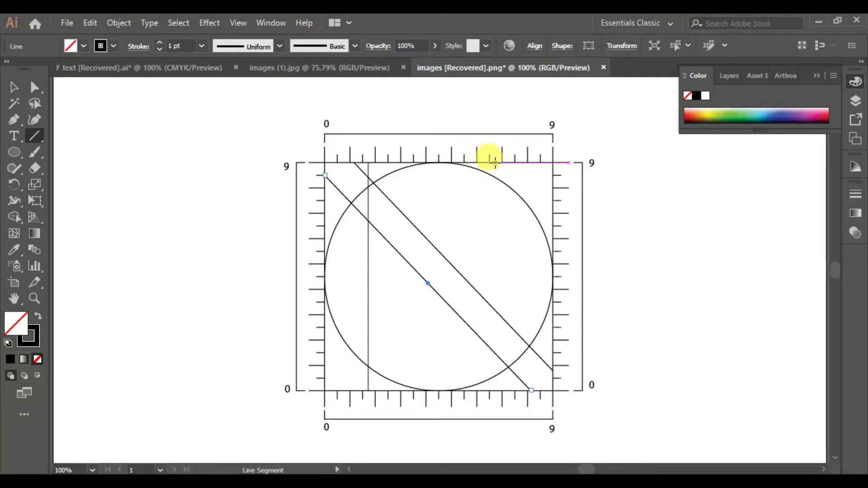
mouse_move(495, 162)
mouse_down()
mouse_move(330, 369)
mouse_move(320, 365)
mouse_move(316, 345)
mouse_move(322, 353)
mouse_move(325, 346)
mouse_up()
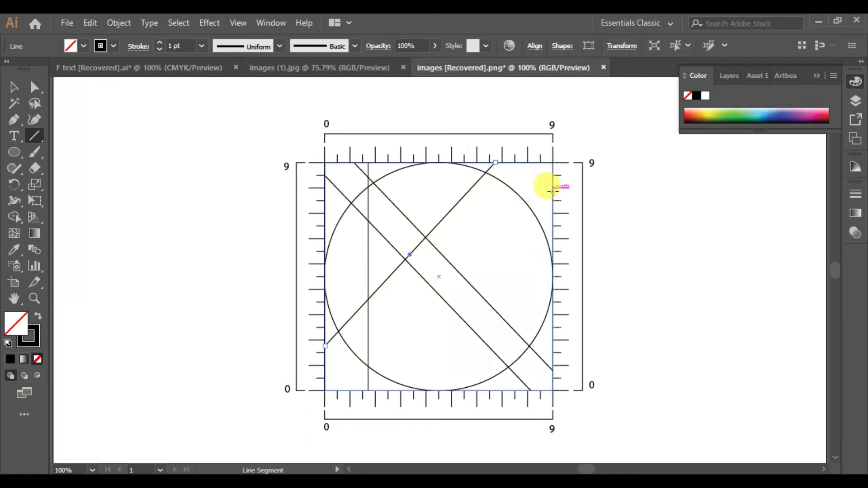
mouse_move(553, 191)
mouse_down()
mouse_move(364, 368)
mouse_move(368, 389)
mouse_up()
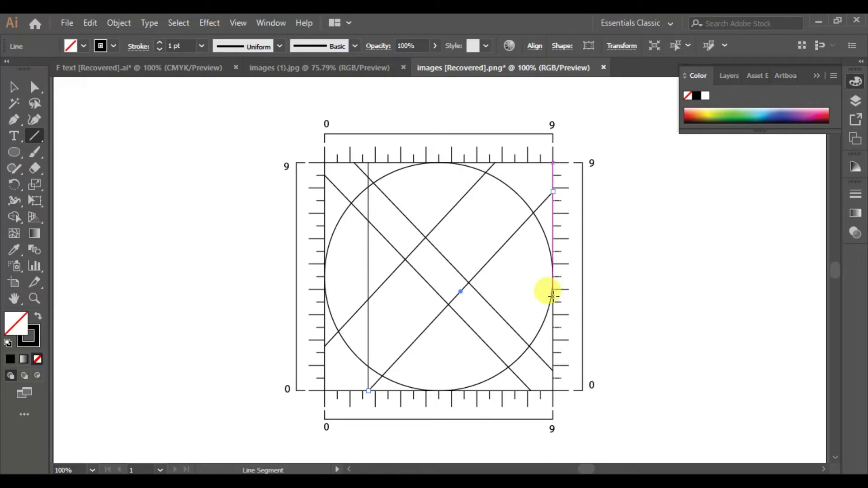
Draw shallower lines from the square's right edge at about 3.5, 6.8 and 7.5 to 1.7 bottom, 1.9 left and 2.6 left respectively
drag(552, 304, 368, 390)
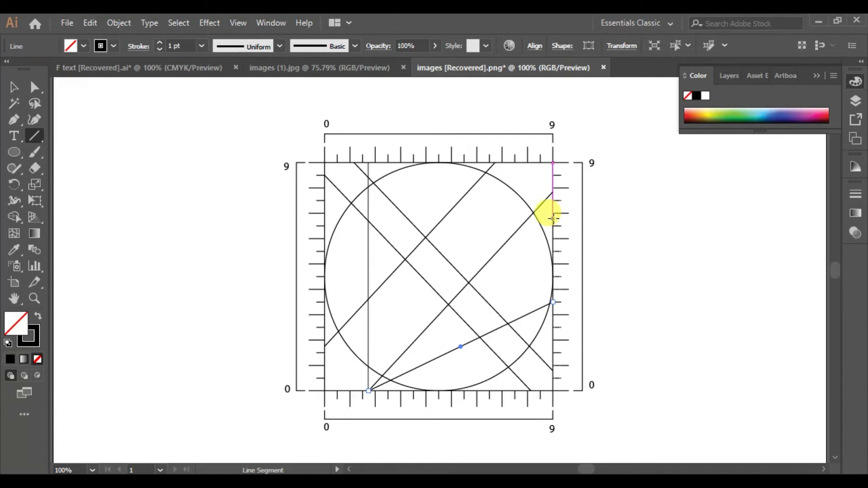
drag(552, 218, 324, 343)
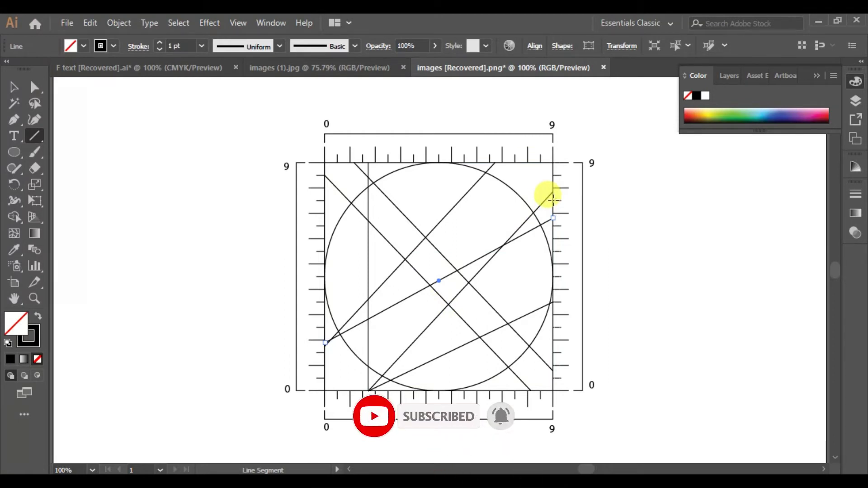
mouse_move(552, 199)
mouse_down()
mouse_move(527, 199)
mouse_move(325, 324)
mouse_up()
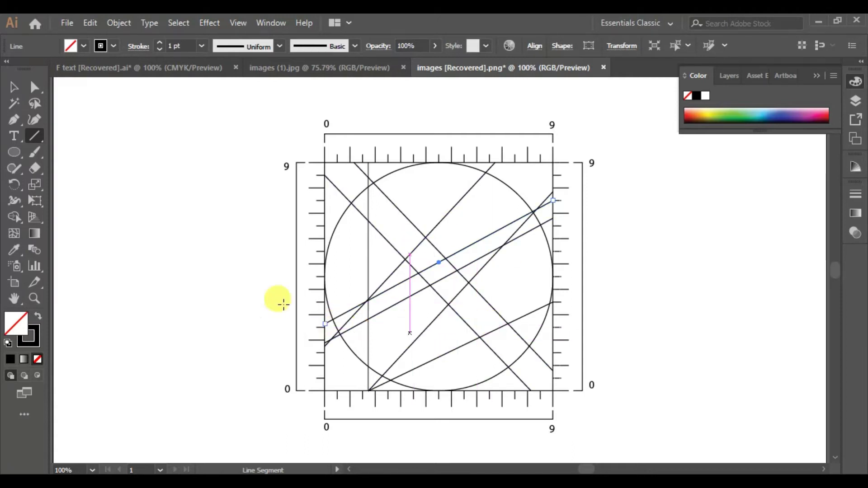
Select all the artwork and merge the regions between the crossing lines at the center into one lightning bolt with Shape Builder
click(15, 86)
drag(240, 98, 650, 436)
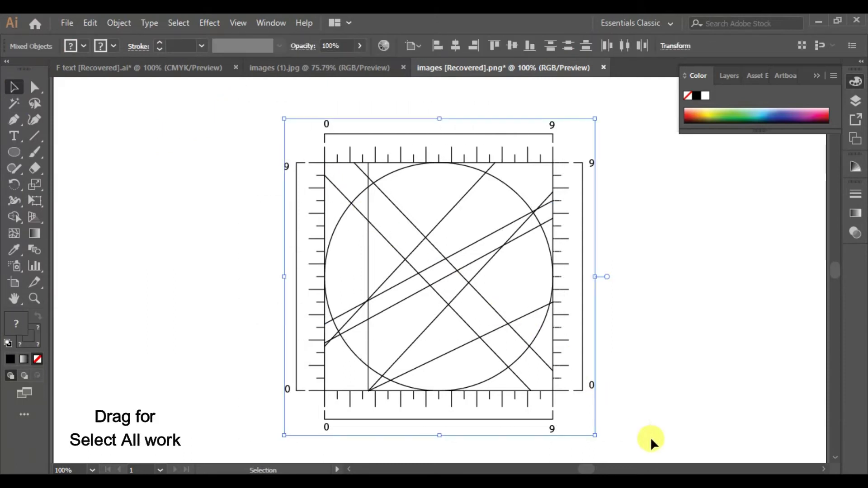
click(14, 219)
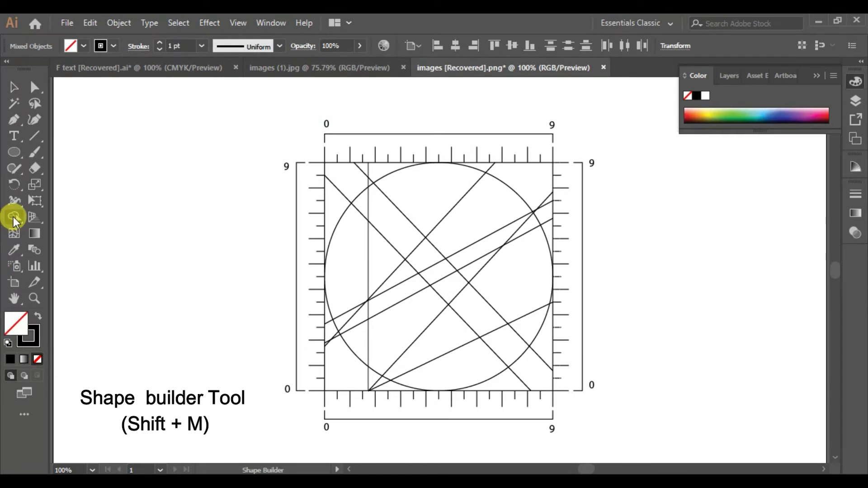
click(15, 219)
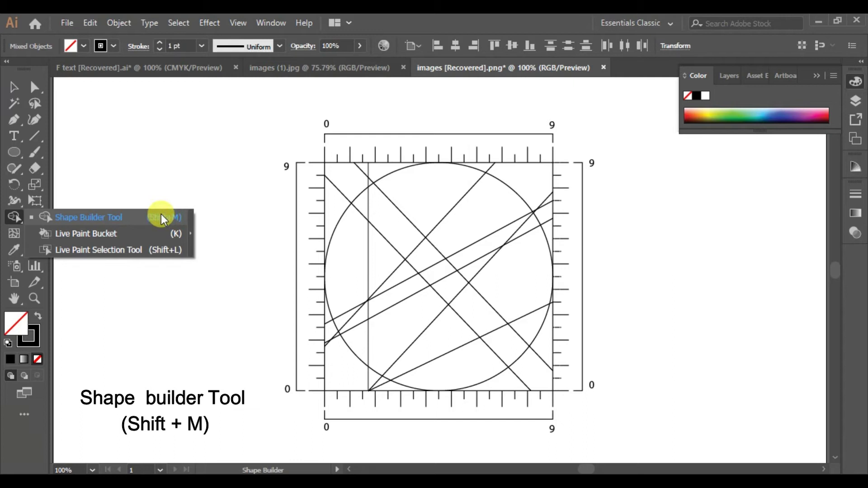
click(14, 217)
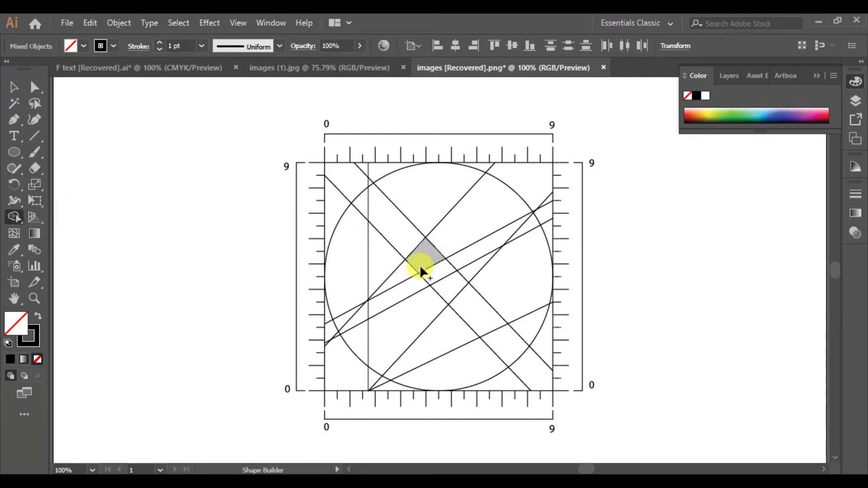
click(14, 87)
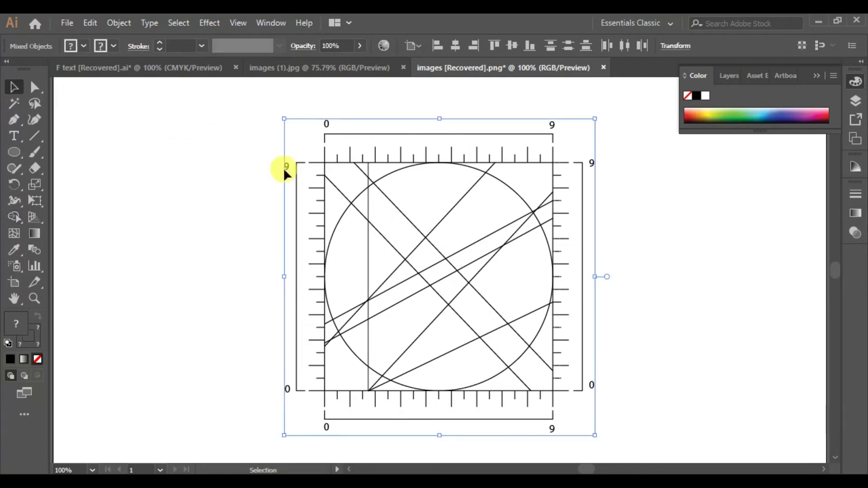
click(13, 217)
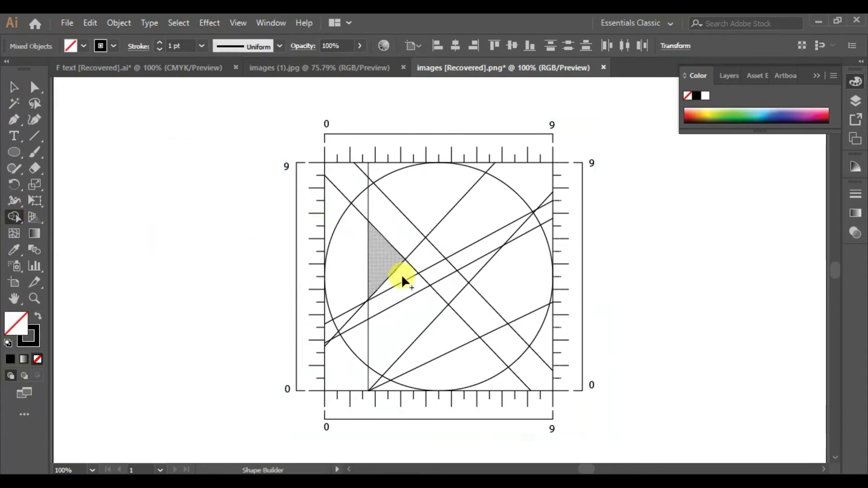
mouse_move(410, 273)
mouse_down()
mouse_move(425, 261)
mouse_move(454, 288)
mouse_move(467, 267)
mouse_up()
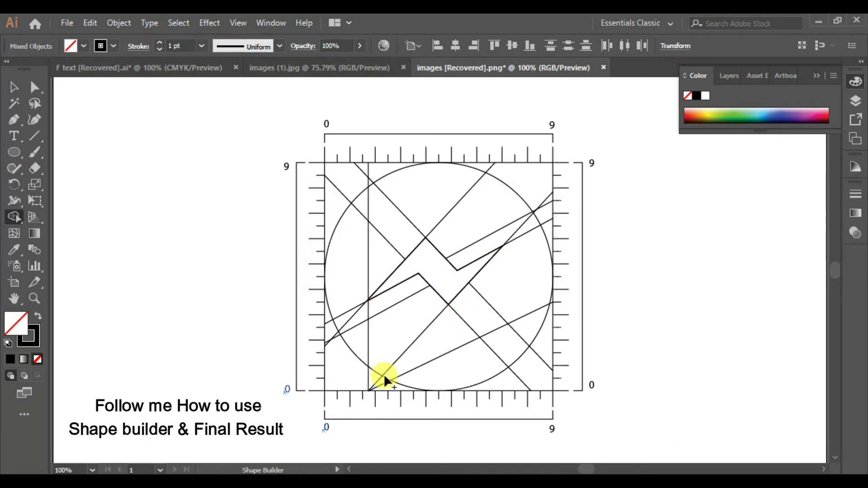
Merge the circle's regions around the bolt and the small lower-left tail into one speech-bubble shape with Shape Builder
mouse_move(384, 375)
mouse_down()
mouse_move(386, 363)
mouse_move(364, 346)
mouse_up()
mouse_move(379, 305)
mouse_down()
mouse_move(357, 307)
mouse_move(355, 281)
mouse_move(395, 226)
mouse_up()
drag(364, 201, 363, 201)
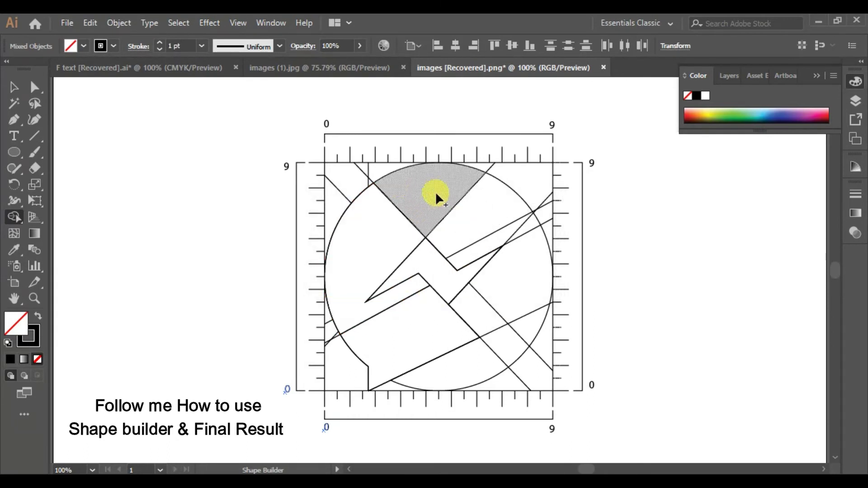
mouse_move(355, 239)
mouse_down()
mouse_move(417, 208)
mouse_move(516, 215)
mouse_move(531, 229)
mouse_move(531, 254)
mouse_move(509, 337)
mouse_move(480, 363)
mouse_move(424, 343)
mouse_move(468, 309)
mouse_up()
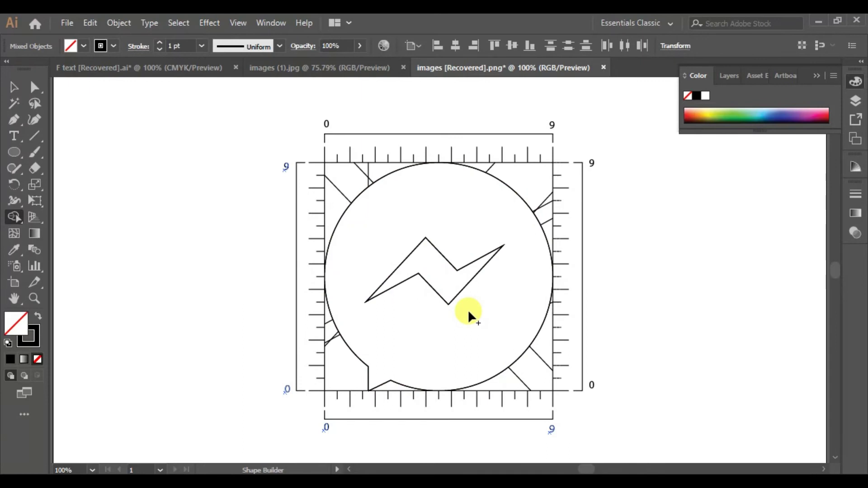
Select only the speech-bubble logo and place a copy of it to the right of the ruler square
click(20, 99)
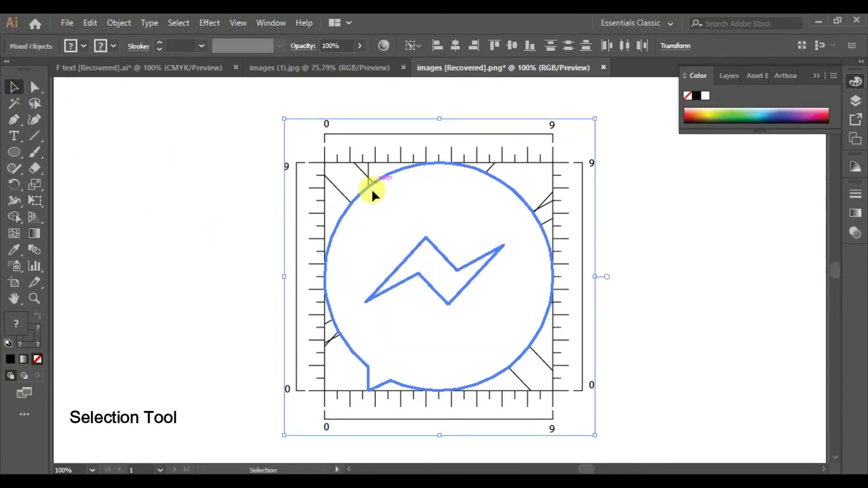
click(189, 239)
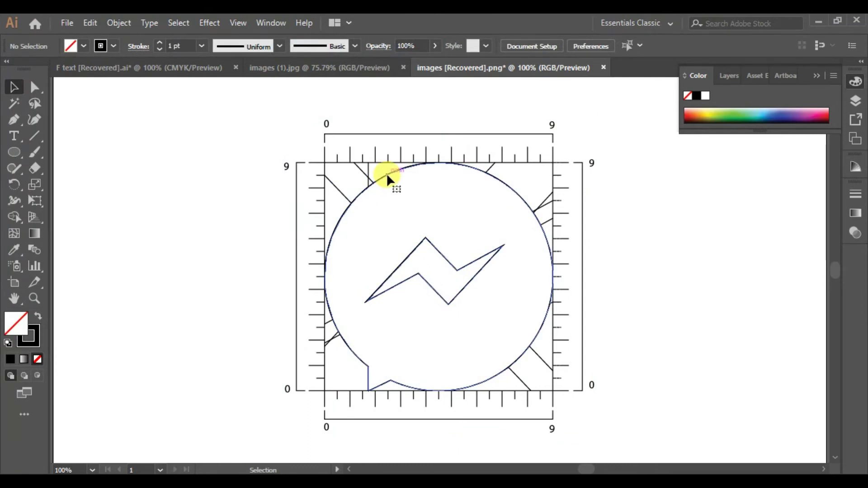
click(386, 172)
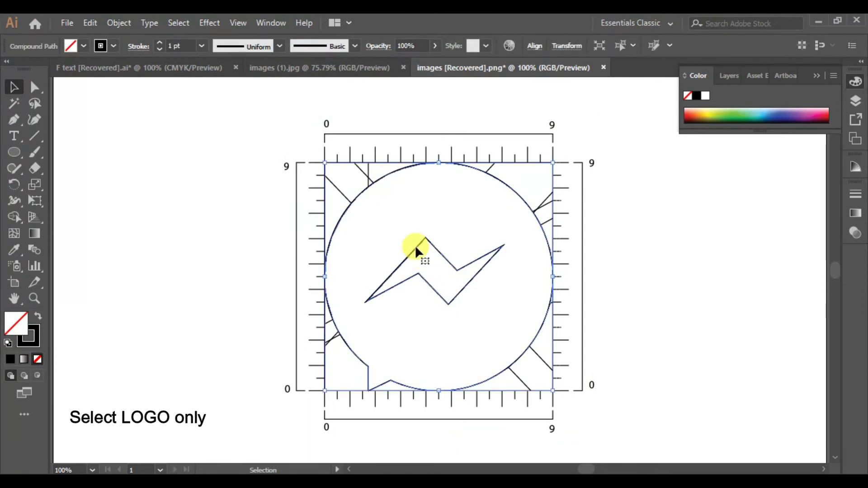
drag(415, 248, 685, 224)
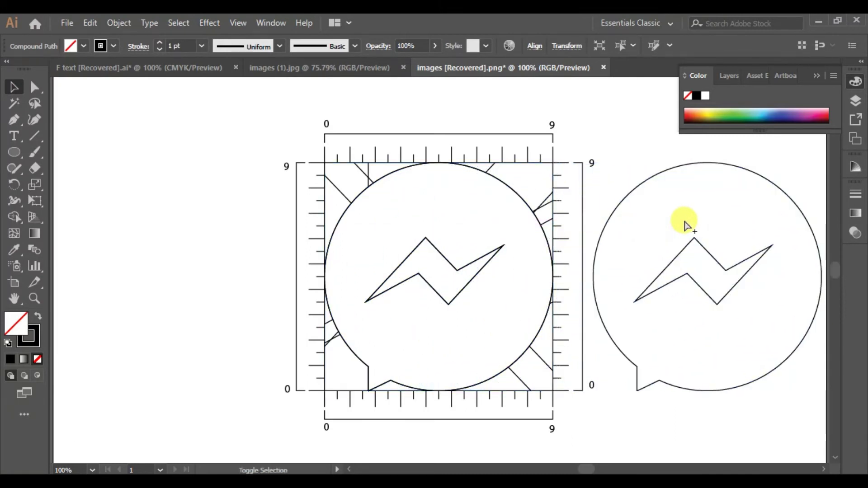
Move the whole ruler construction with its original logo off the artboard's left side
drag(490, 325, 403, 321)
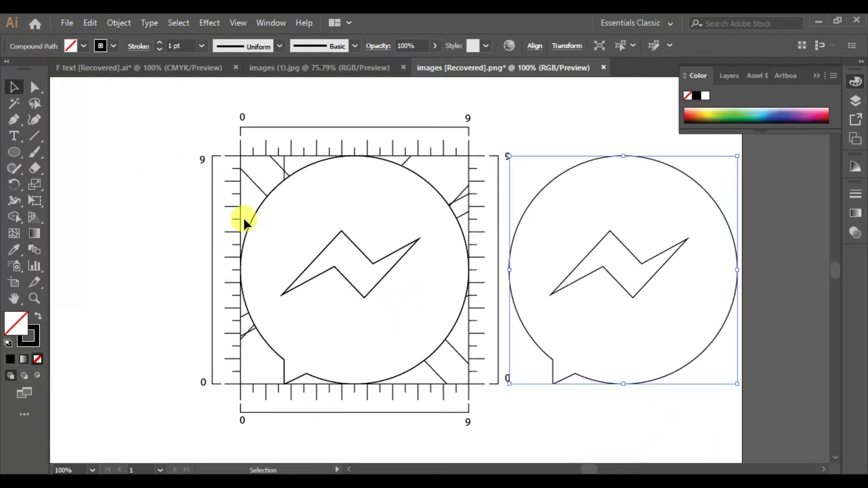
key(ctrl+minus)
drag(173, 280, 374, 266)
drag(343, 134, 577, 372)
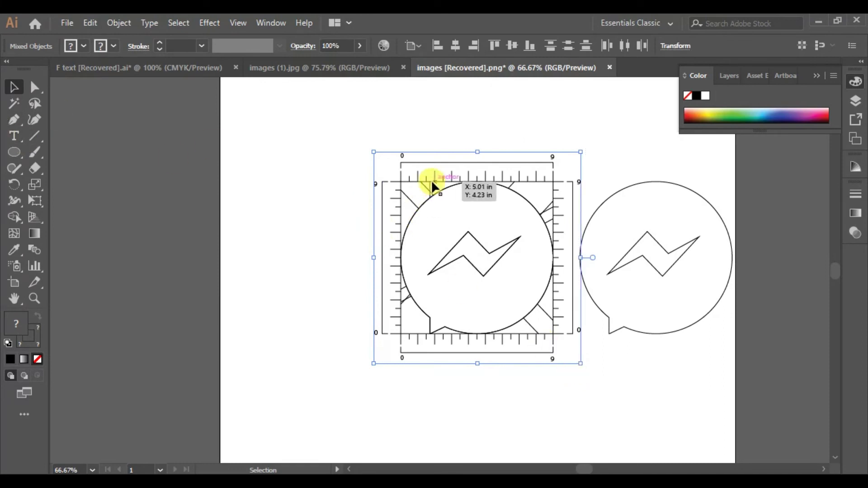
drag(430, 181, 72, 204)
Select the logo copy and center it horizontally on the artboard
drag(458, 151, 731, 352)
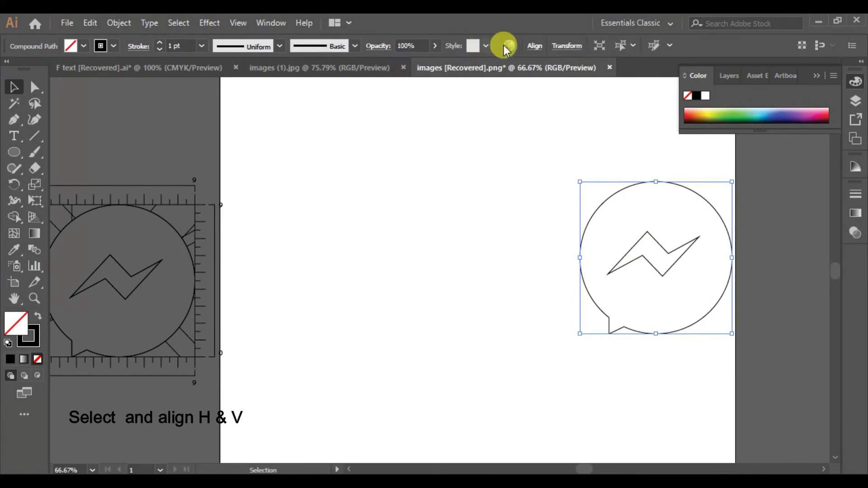
click(534, 46)
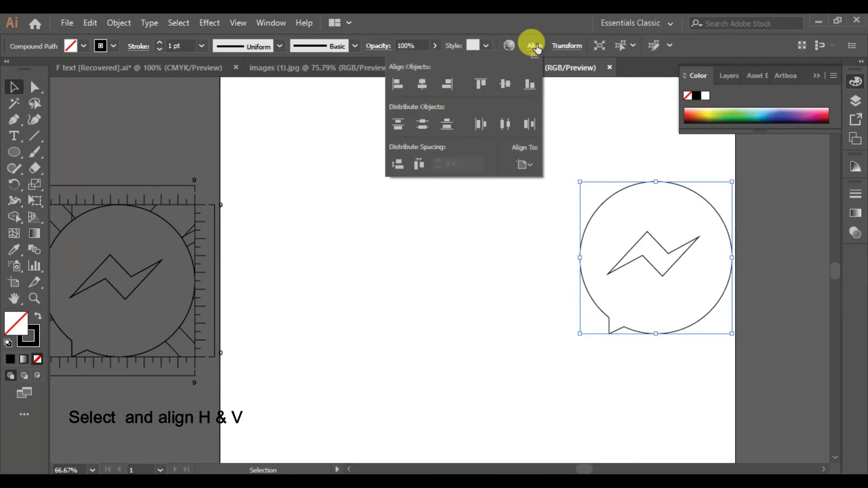
click(422, 84)
click(425, 244)
Select only the speech-bubble shape of the logo and remove its stroke
key(ctrl+1)
click(262, 159)
click(356, 193)
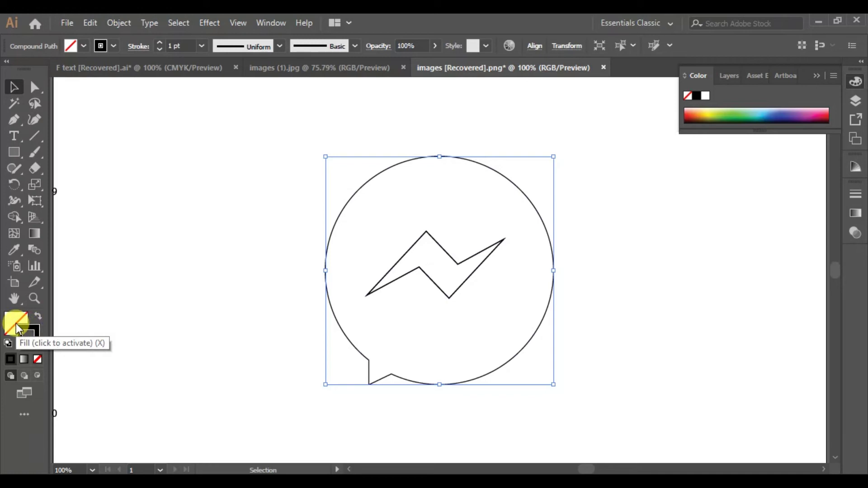
click(29, 334)
click(37, 359)
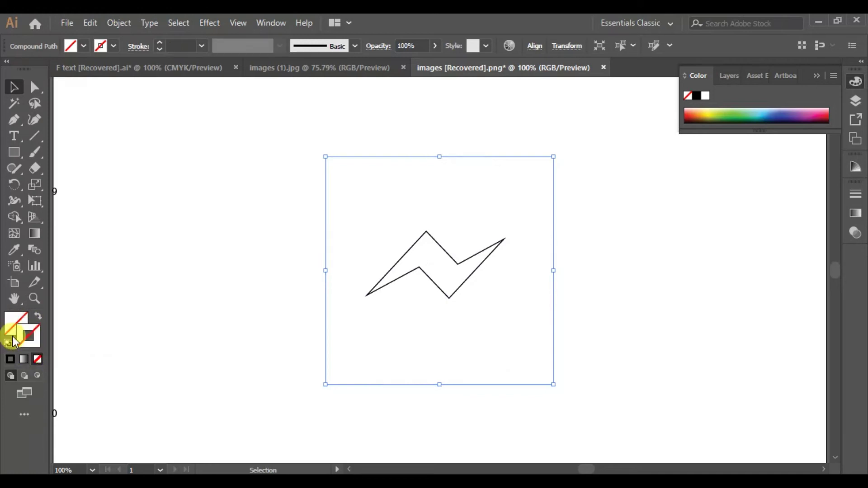
Fill the speech bubble with solid blue 0068FF
double_click(25, 332)
drag(447, 221, 454, 228)
drag(430, 167, 434, 153)
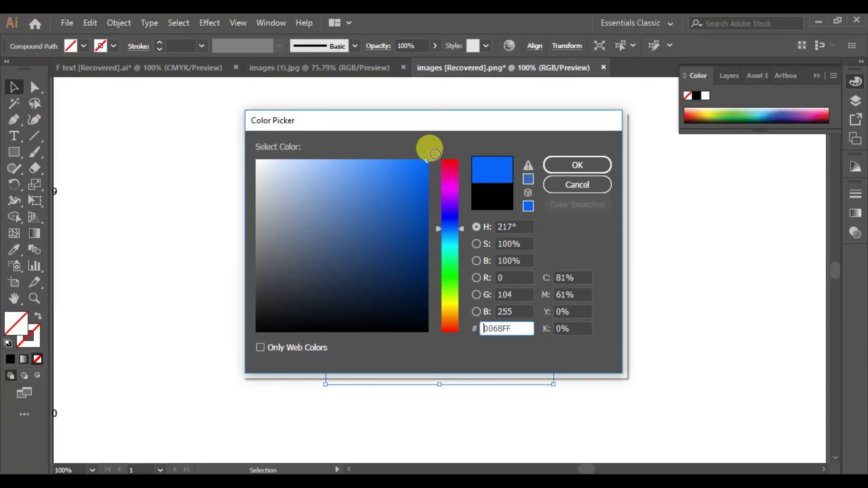
click(577, 166)
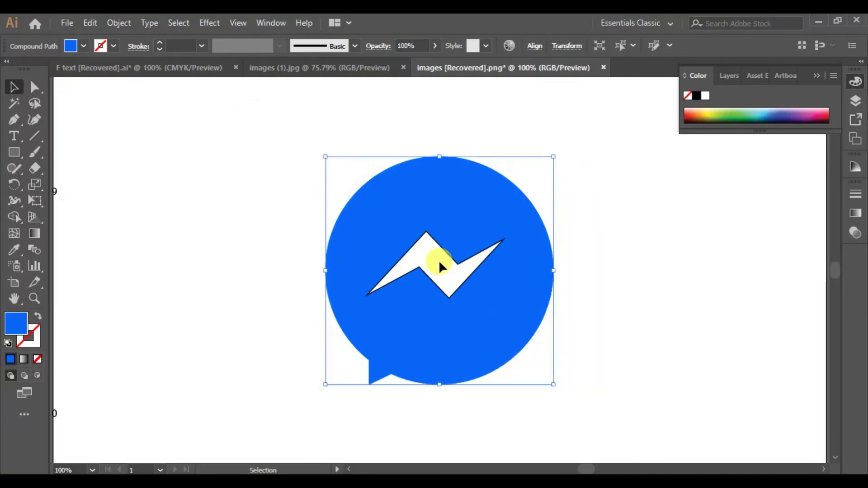
Select the lightning bolt, remove its stroke and fill it with white
click(449, 258)
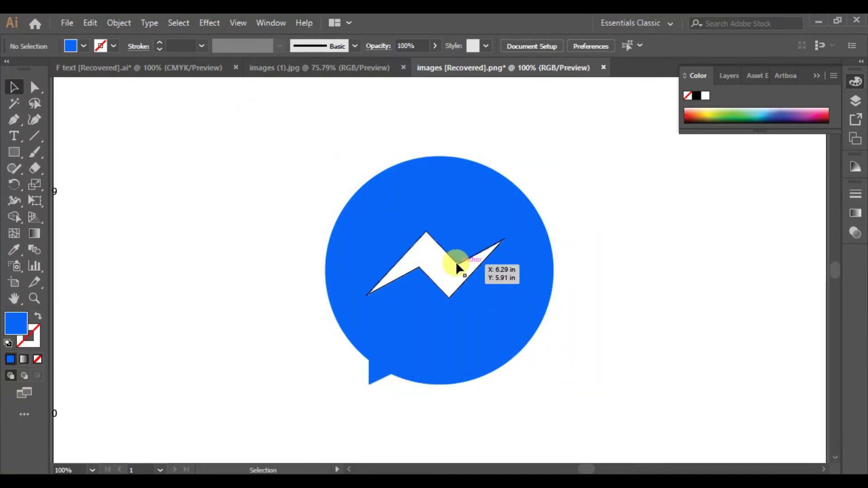
click(456, 261)
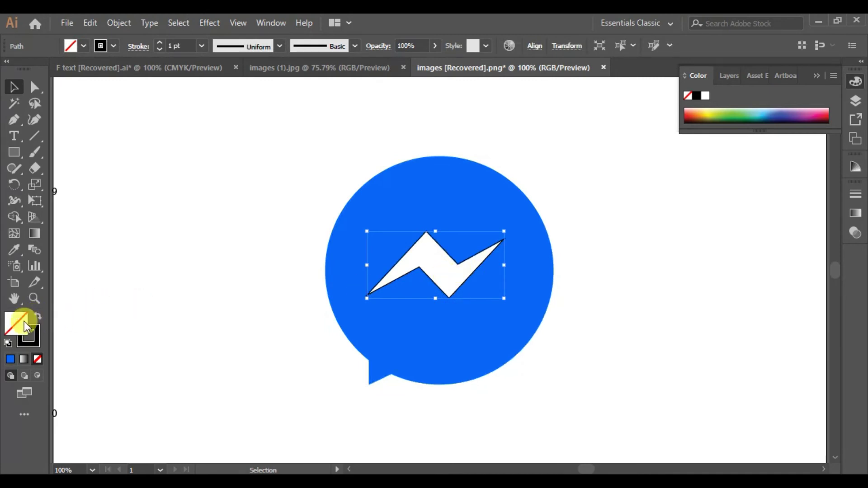
click(34, 343)
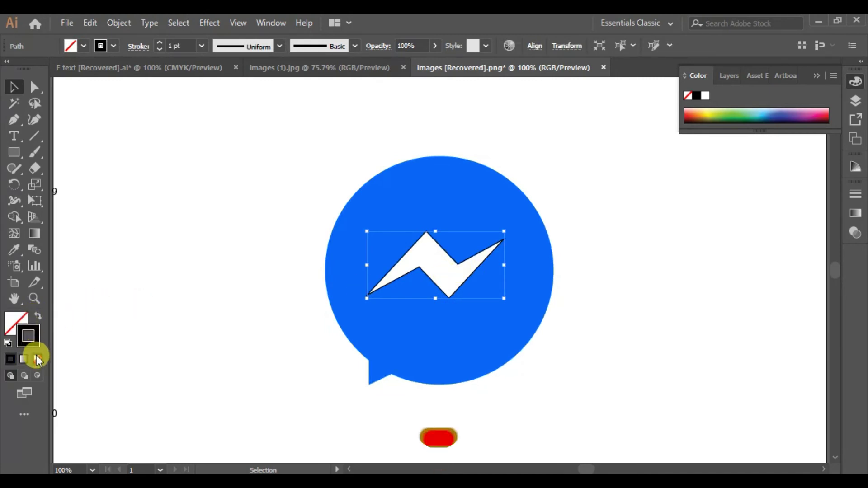
click(37, 359)
double_click(13, 321)
drag(318, 248, 252, 151)
click(578, 164)
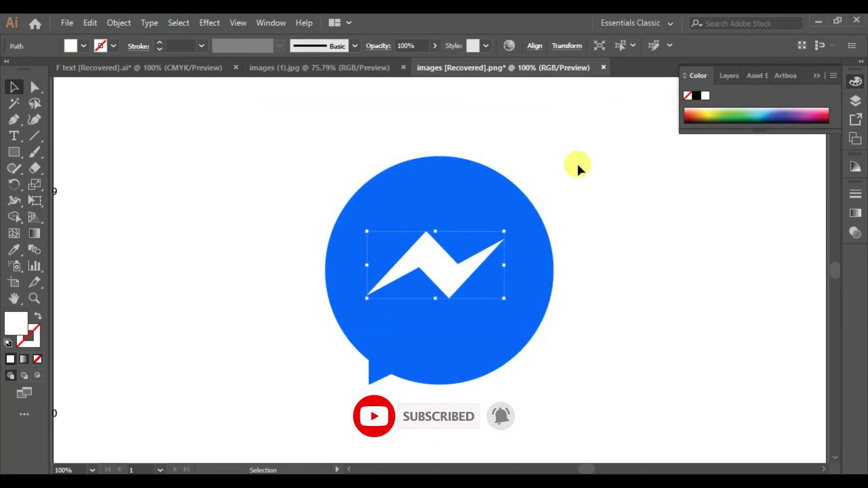
Select the speech bubble and change its fill to a radial gradient
click(406, 208)
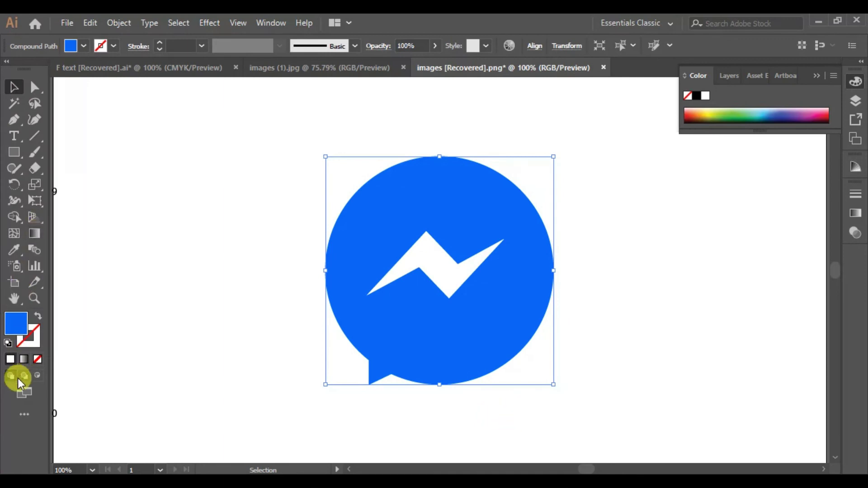
click(24, 361)
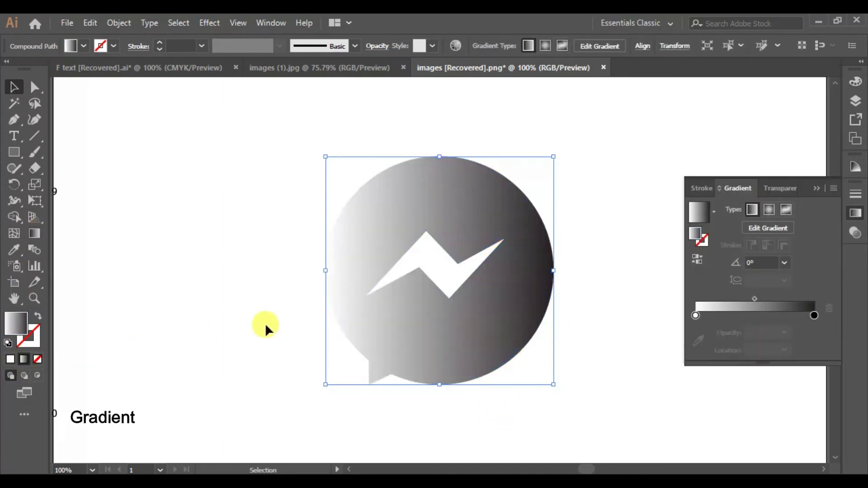
click(768, 211)
Switch the gradient's black outer color stop to RGB and set its color to blue 0000FF
click(812, 316)
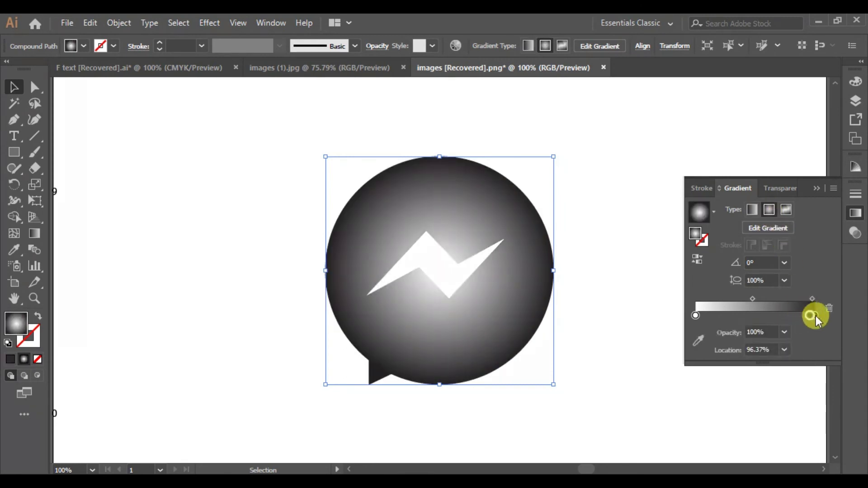
drag(820, 314, 816, 316)
double_click(816, 316)
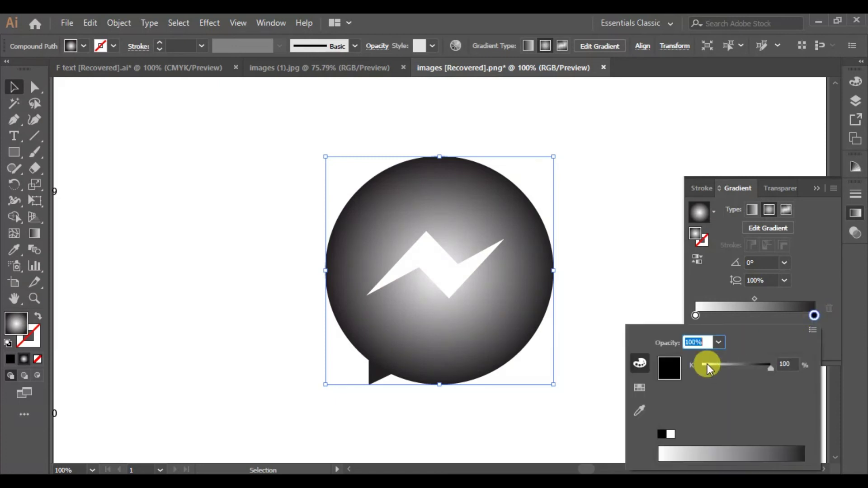
click(641, 386)
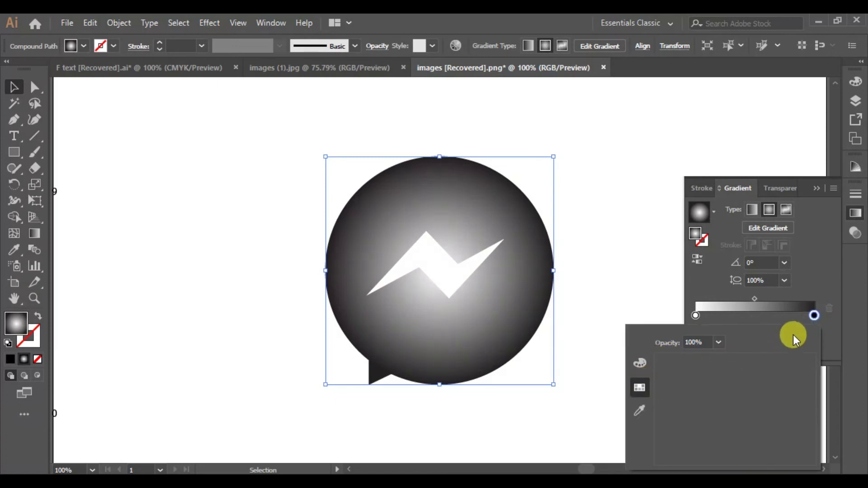
click(645, 355)
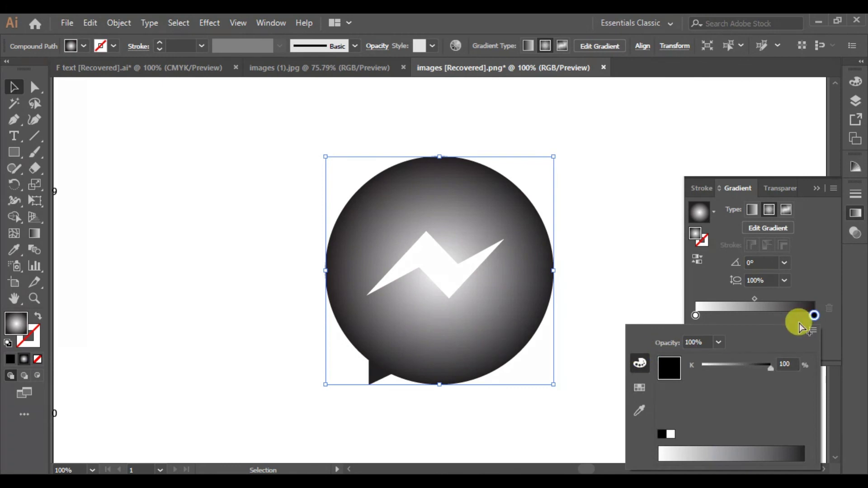
click(810, 329)
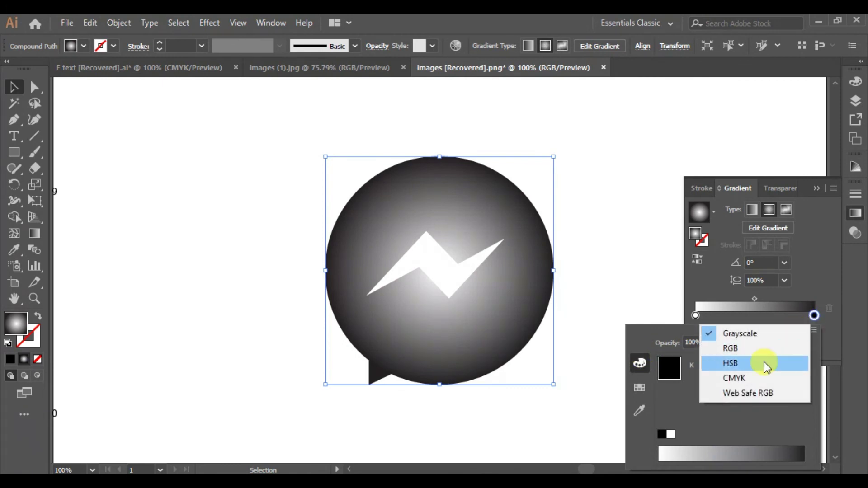
click(742, 347)
click(641, 387)
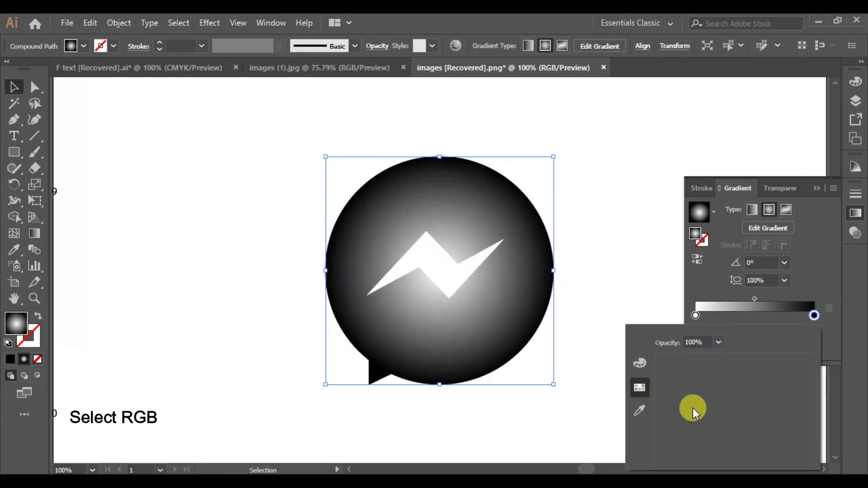
click(640, 363)
click(706, 412)
drag(750, 417, 788, 417)
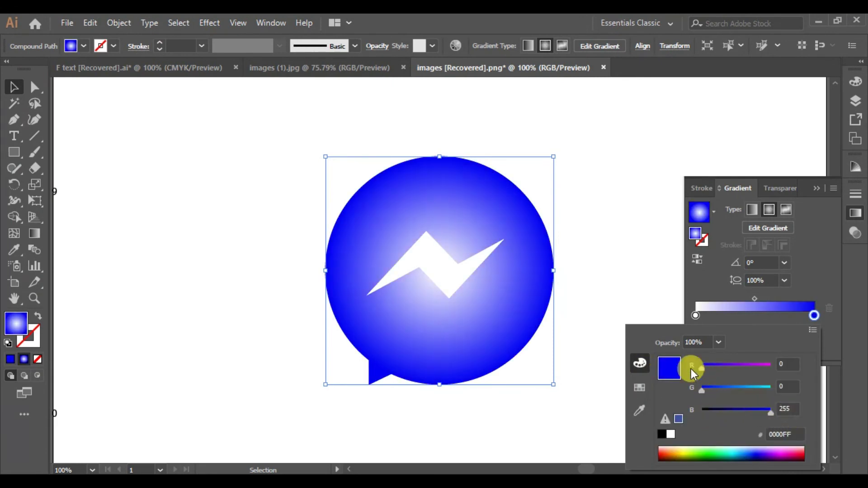
Switch the gradient's white inner color stop to RGB and give it a lighter violet-blue from the color spectrum
click(696, 317)
double_click(696, 316)
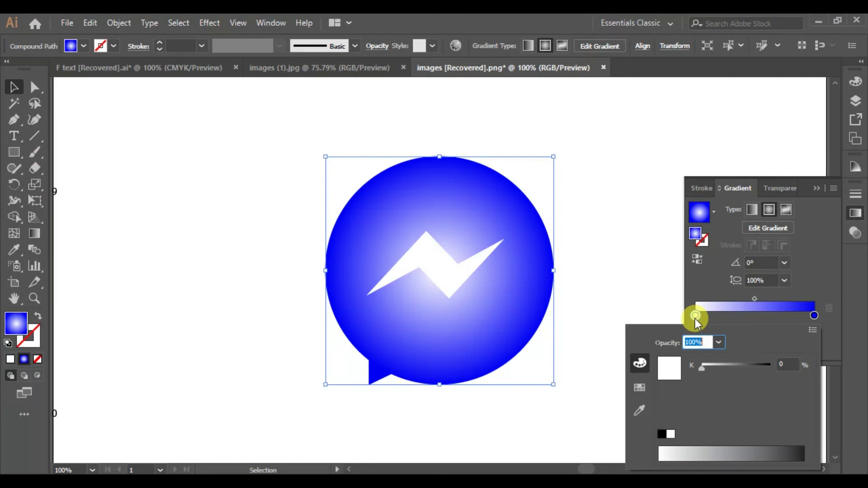
click(640, 389)
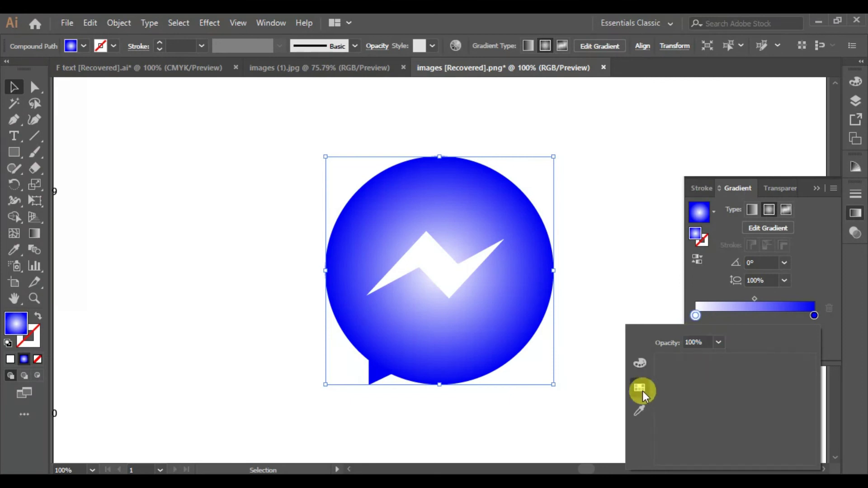
click(647, 359)
click(811, 332)
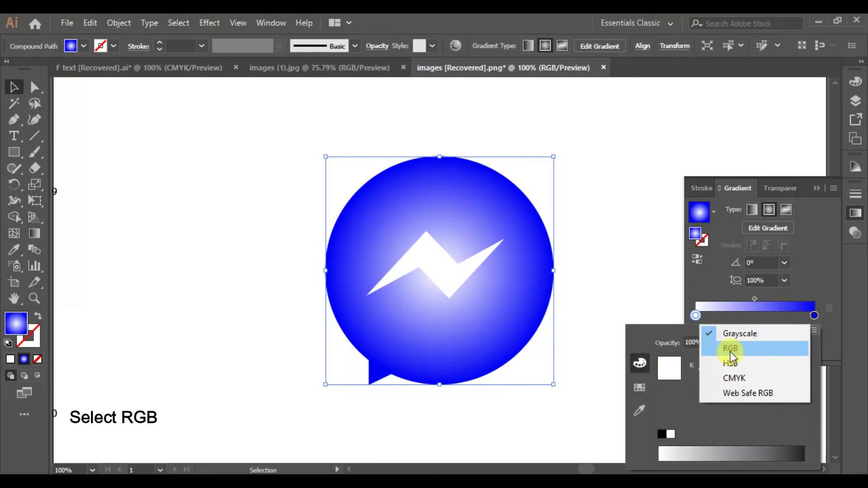
click(731, 349)
click(642, 385)
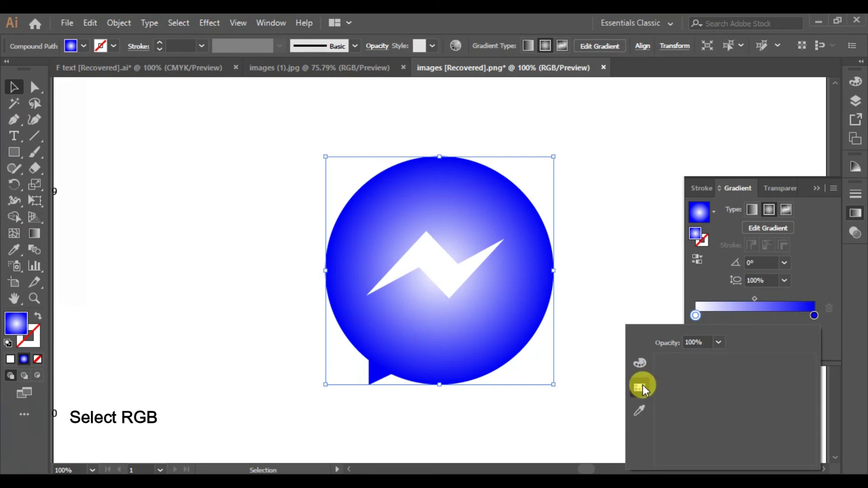
click(638, 366)
click(762, 447)
Redirect the radial gradient from just above the bubble's upper left to its lower right at about -63.2°, then deselect the bubble
key(g)
drag(355, 140, 470, 367)
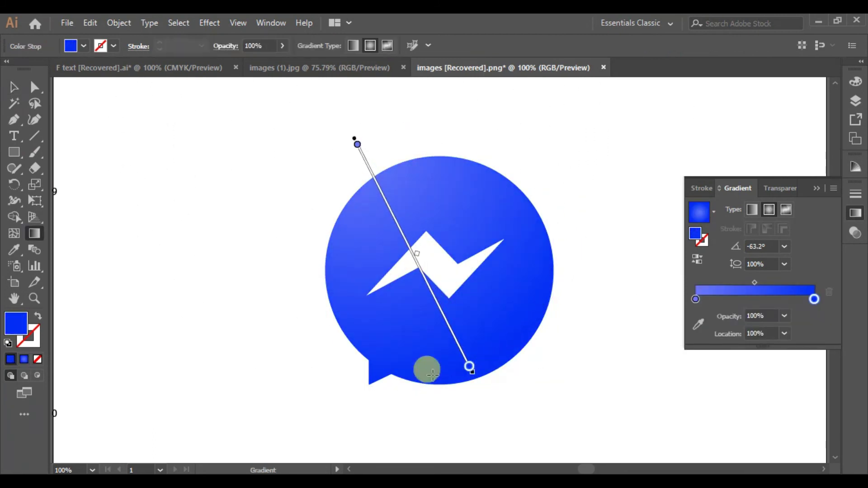
click(14, 87)
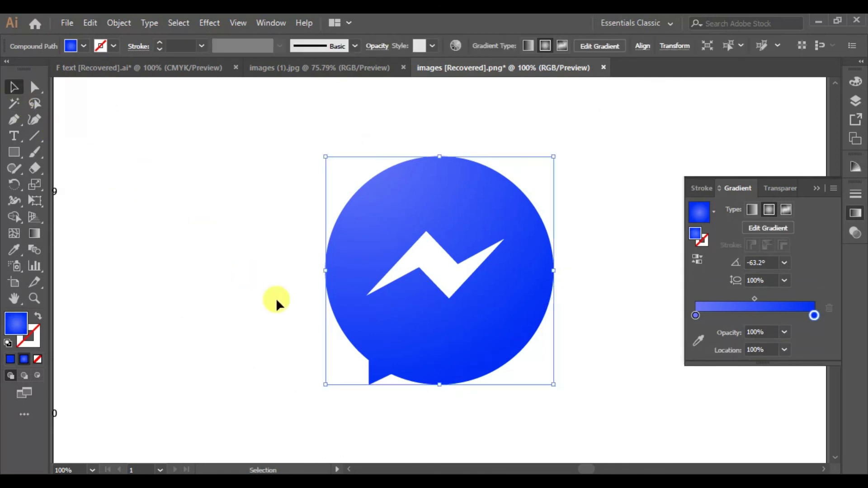
click(276, 297)
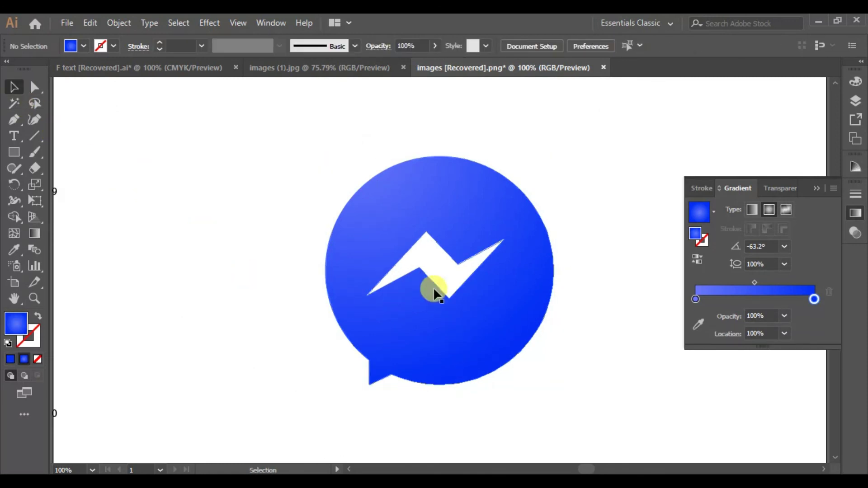
click(814, 189)
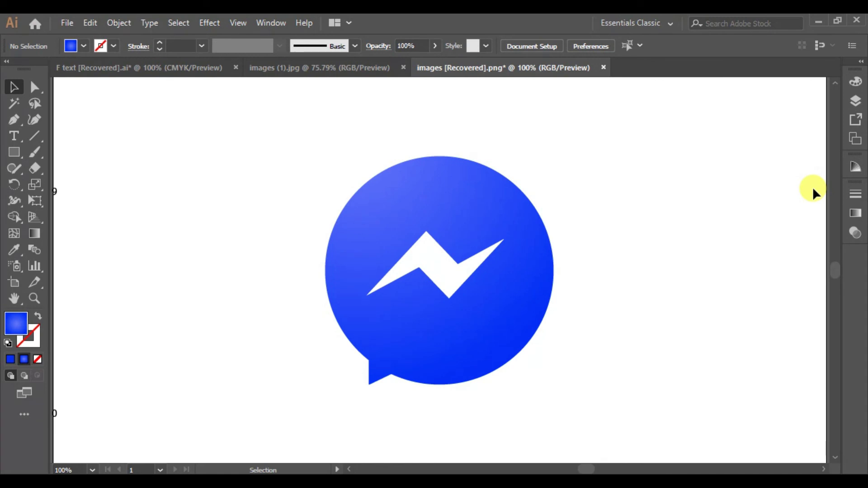